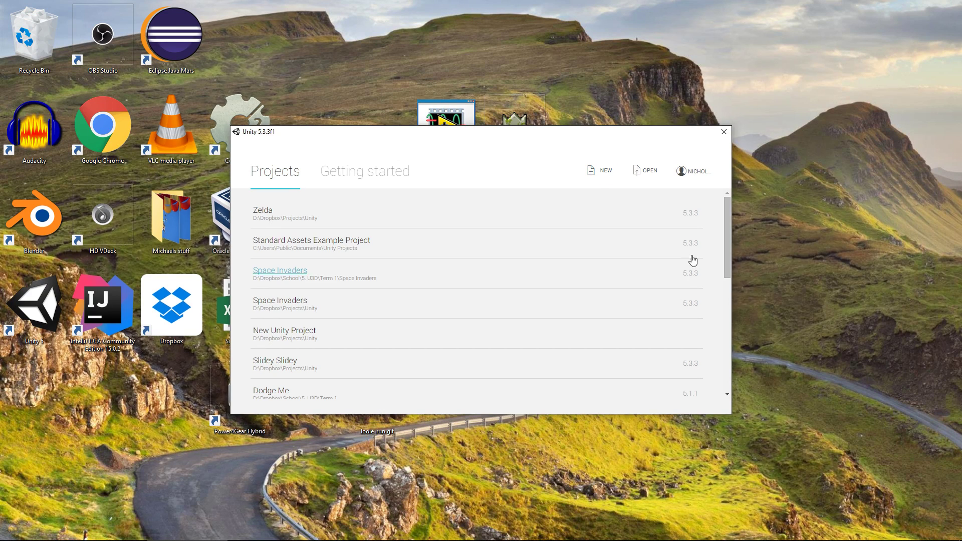
Step: Start a new Unity project and name it "Example Project"
{"action": "left_click", "coordinate": [602, 173]}
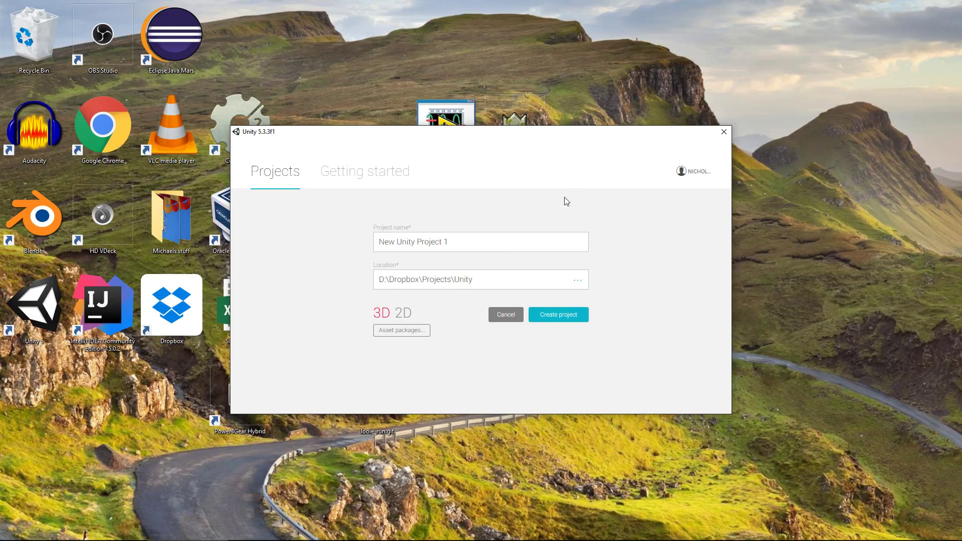
{"action": "left_click", "coordinate": [490, 241]}
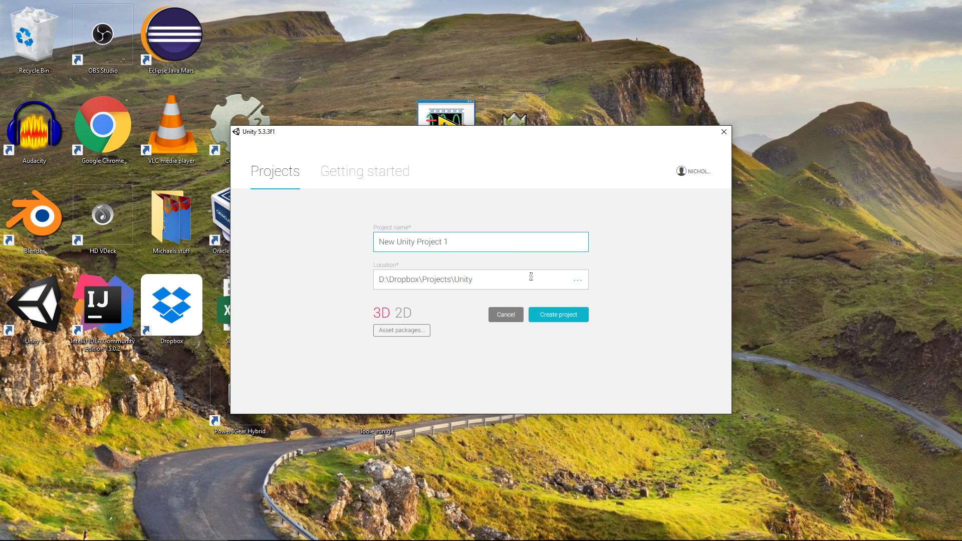
{"action": "left_click_drag", "start_coordinate": [516, 242], "coordinate": [311, 255]}
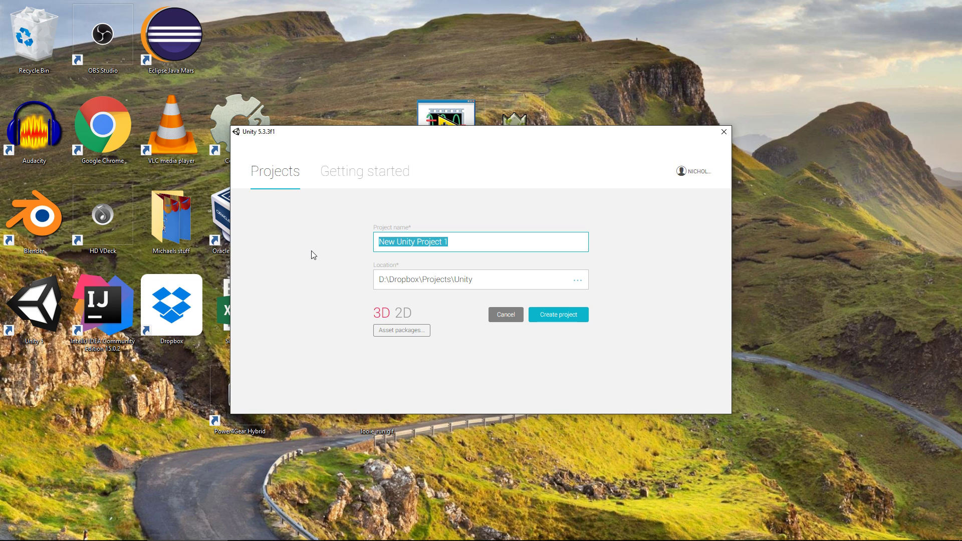
{"action": "type", "text": "Exam"}
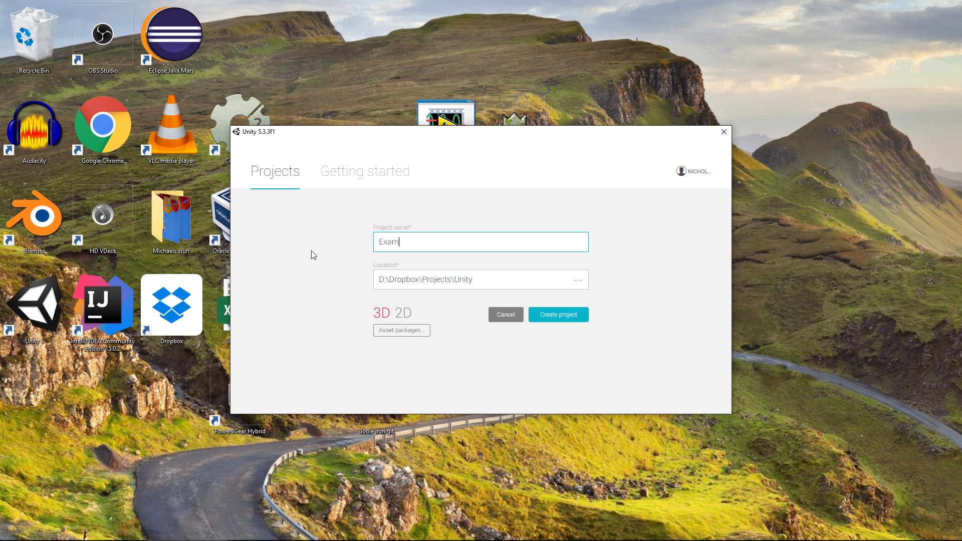
{"action": "type", "text": "ple Project"}
Step: Browse for the project location and choose the folder D:\Dropbox\Projects\Unity
{"action": "left_click", "coordinate": [505, 278]}
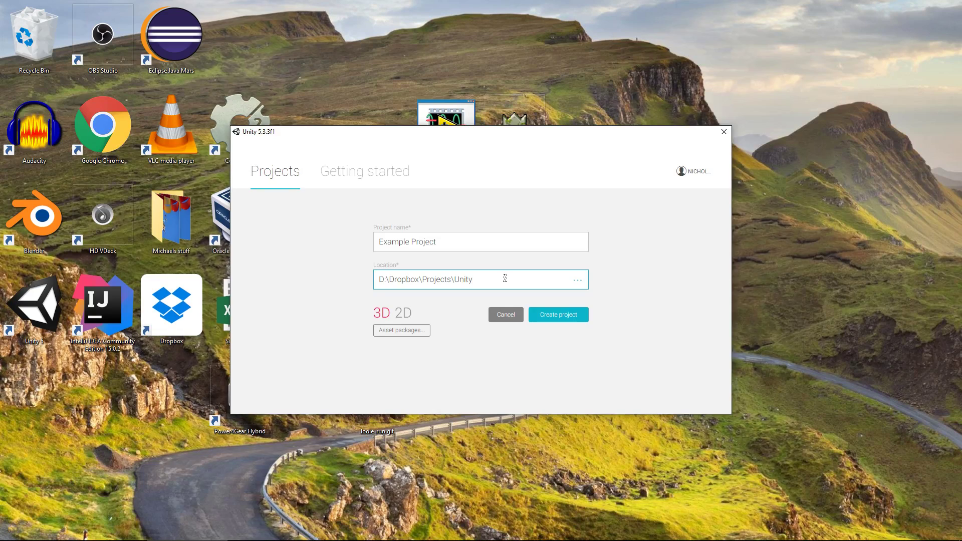
{"action": "left_click", "coordinate": [577, 280]}
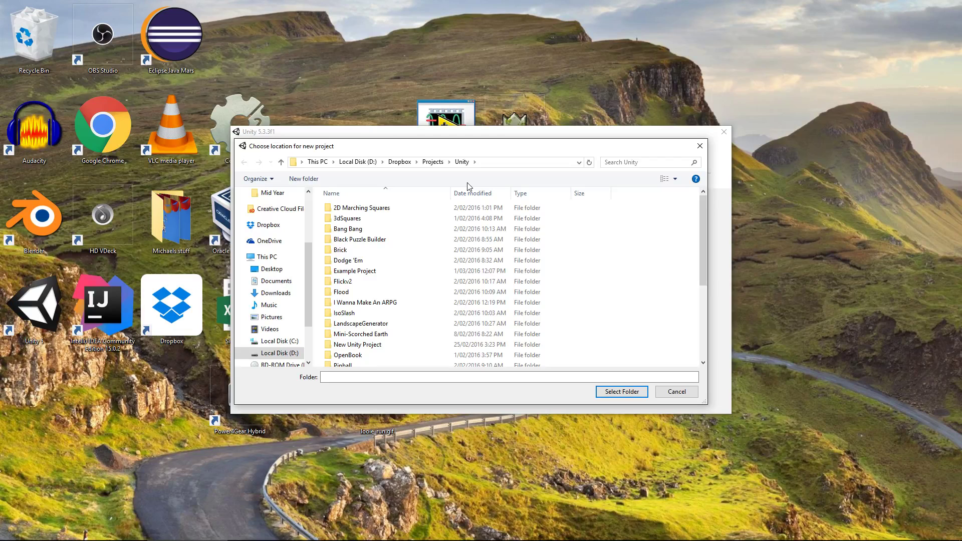
{"action": "scroll", "coordinate": [634, 259], "scroll_direction": "down", "scroll_amount": 4}
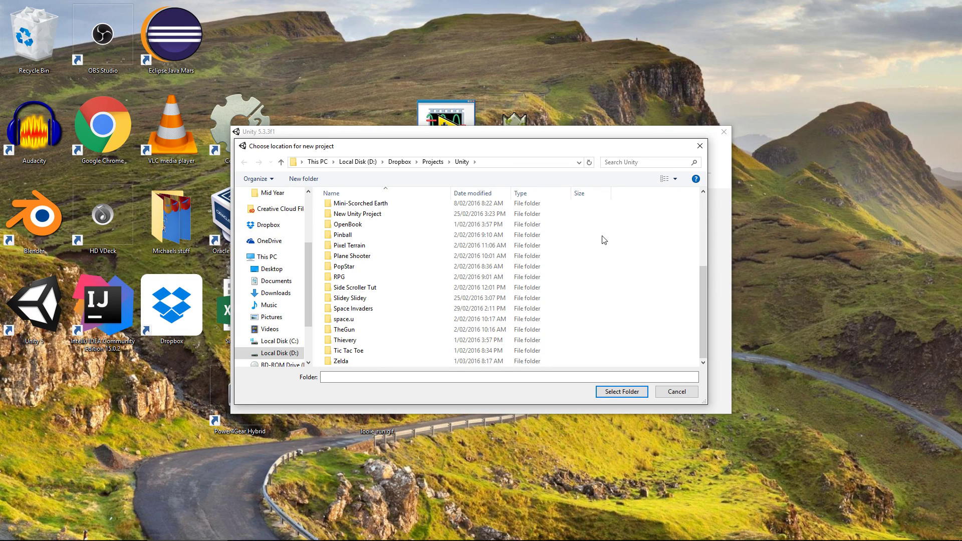
{"action": "left_click", "coordinate": [439, 163]}
{"action": "double_click", "coordinate": [345, 271]}
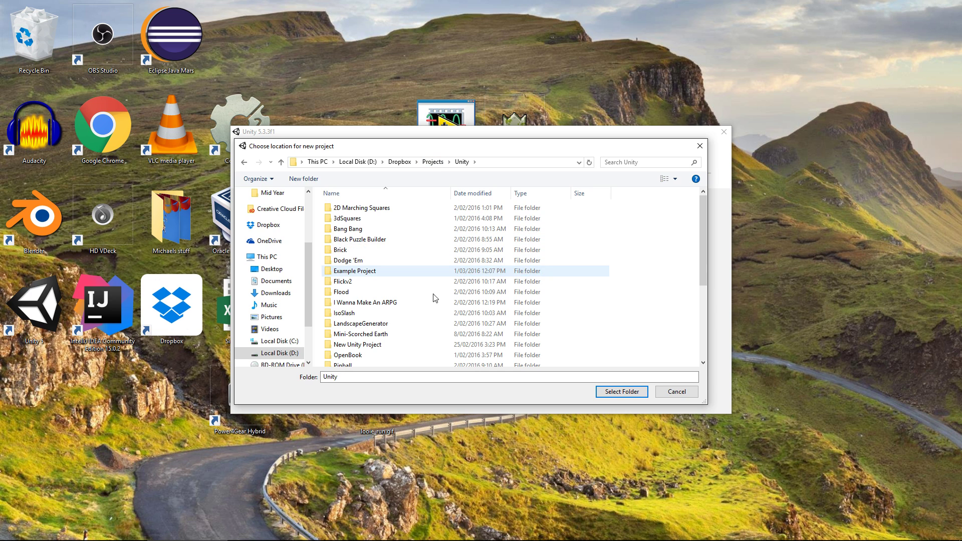
{"action": "left_click", "coordinate": [639, 392]}
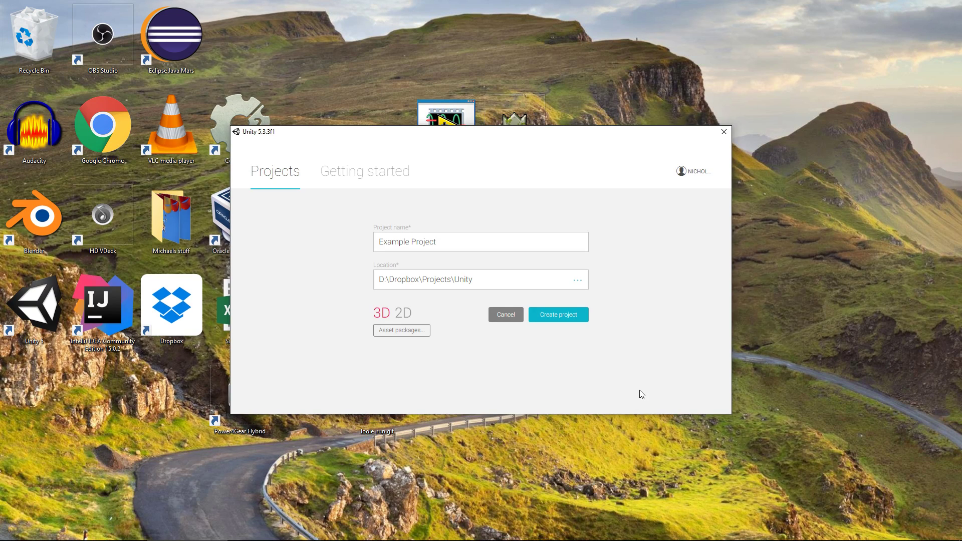
{"action": "left_click", "coordinate": [525, 284]}
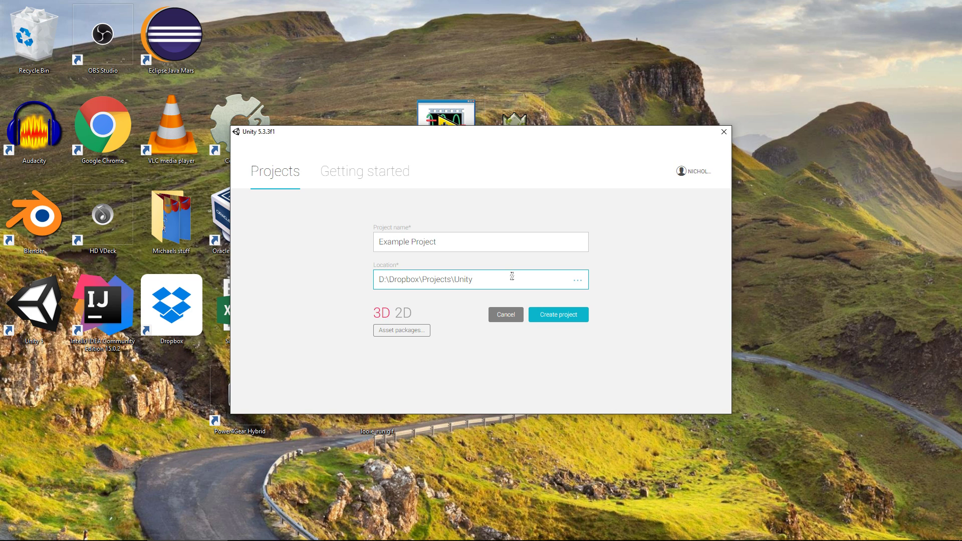
{"action": "double_click", "coordinate": [466, 280]}
{"action": "left_click", "coordinate": [454, 242]}
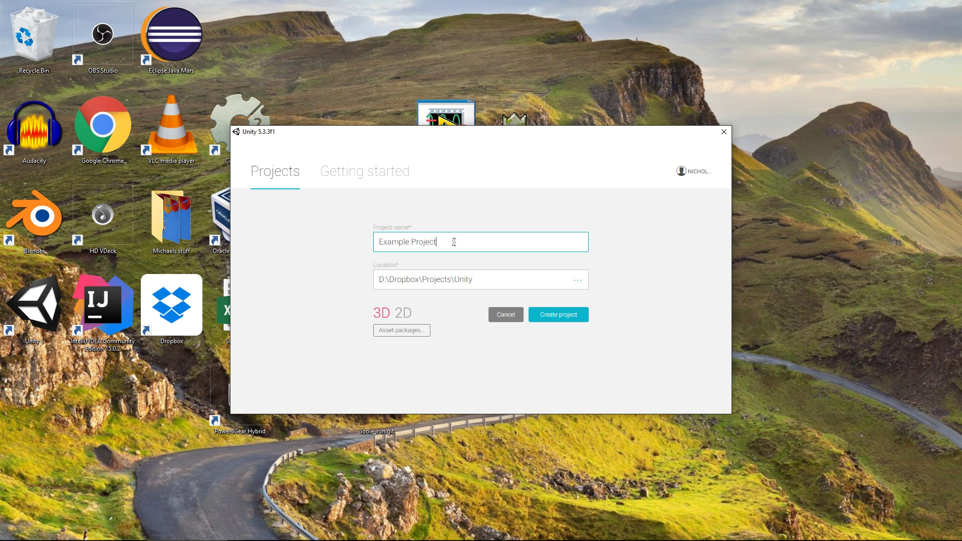
{"action": "left_click_drag", "start_coordinate": [453, 242], "coordinate": [322, 248]}
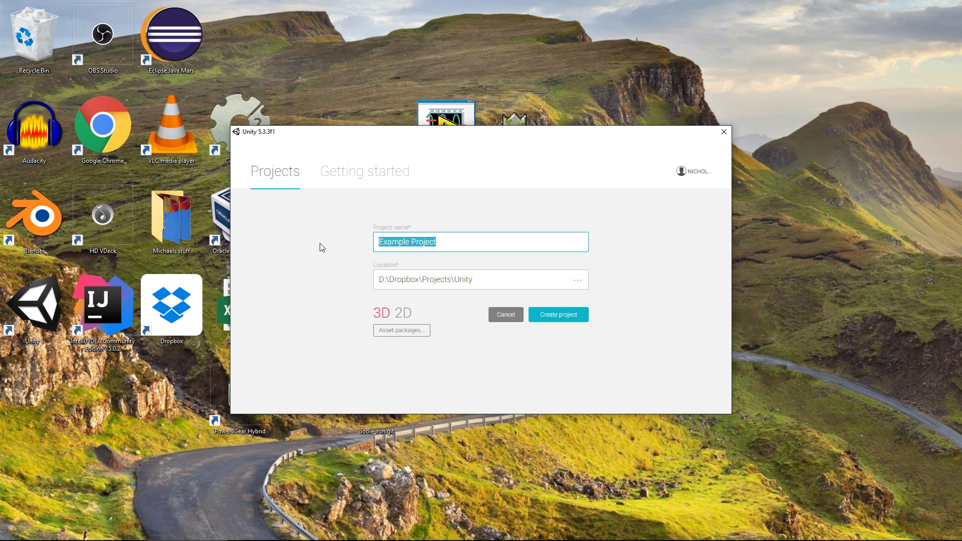
Step: Set the project type to 3D and include the Cameras and Characters asset packages
{"action": "left_click", "coordinate": [408, 313]}
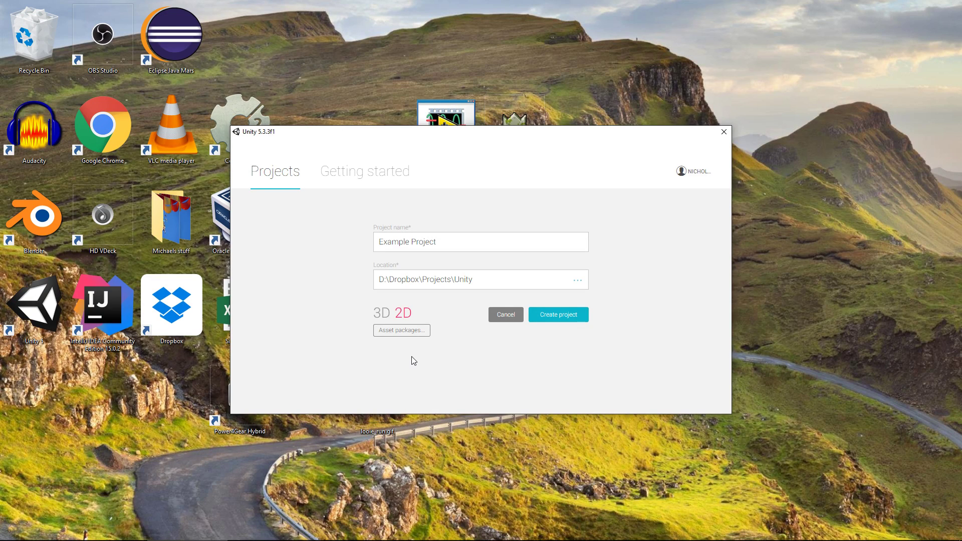
{"action": "left_click", "coordinate": [381, 314]}
{"action": "left_click", "coordinate": [403, 331]}
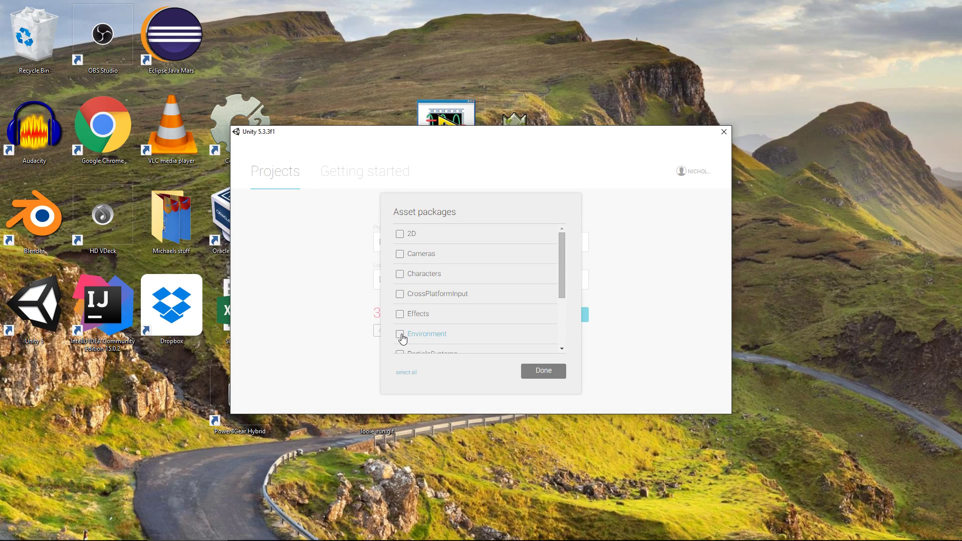
{"action": "scroll", "coordinate": [440, 329], "scroll_direction": "down", "scroll_amount": 3}
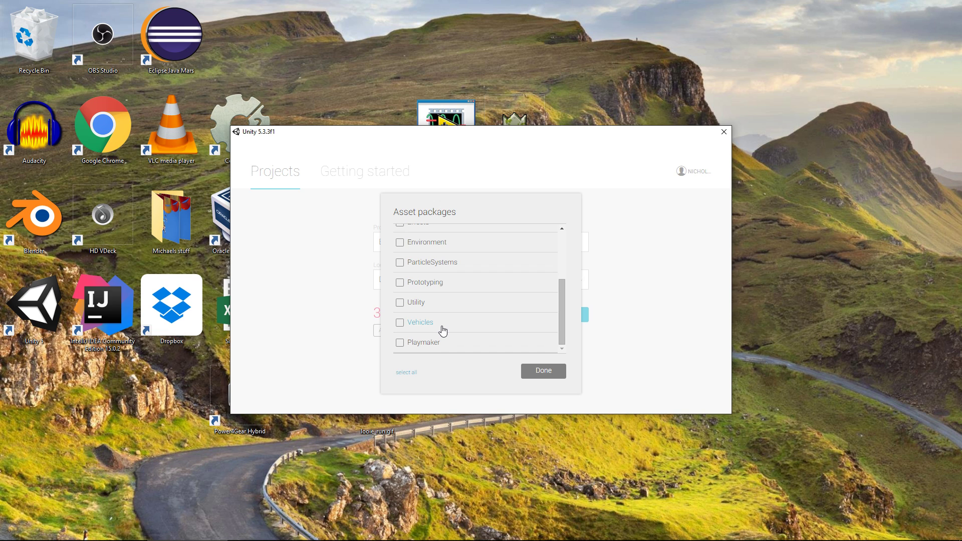
{"action": "scroll", "coordinate": [443, 331], "scroll_direction": "up", "scroll_amount": 3}
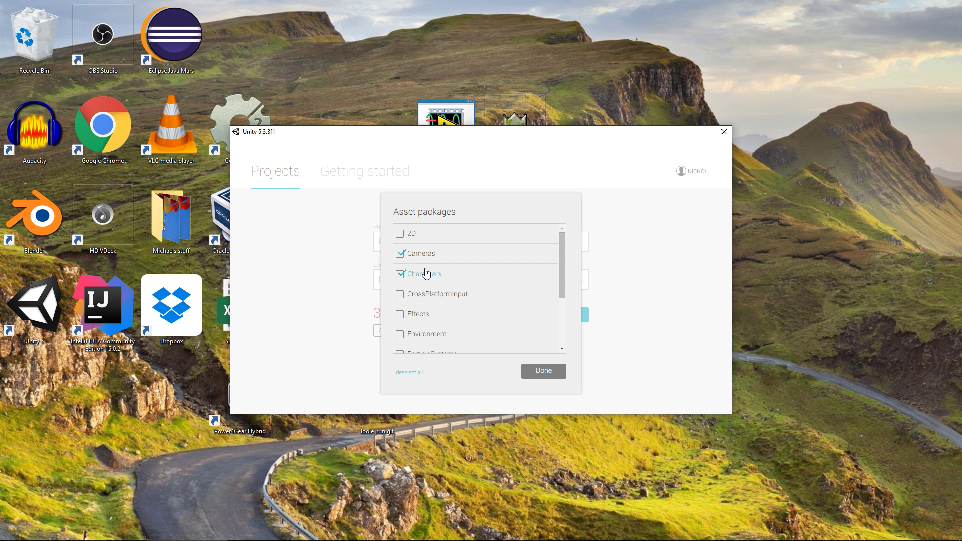
{"action": "left_click", "coordinate": [546, 376]}
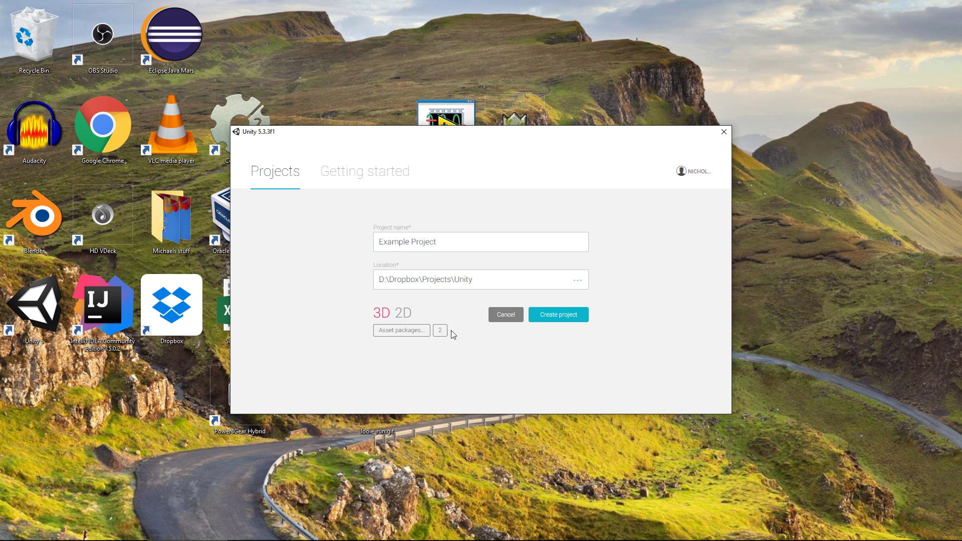
Step: Try to create the project with the chosen name, location and asset packages
{"action": "left_click", "coordinate": [549, 325]}
{"action": "left_click", "coordinate": [463, 244]}
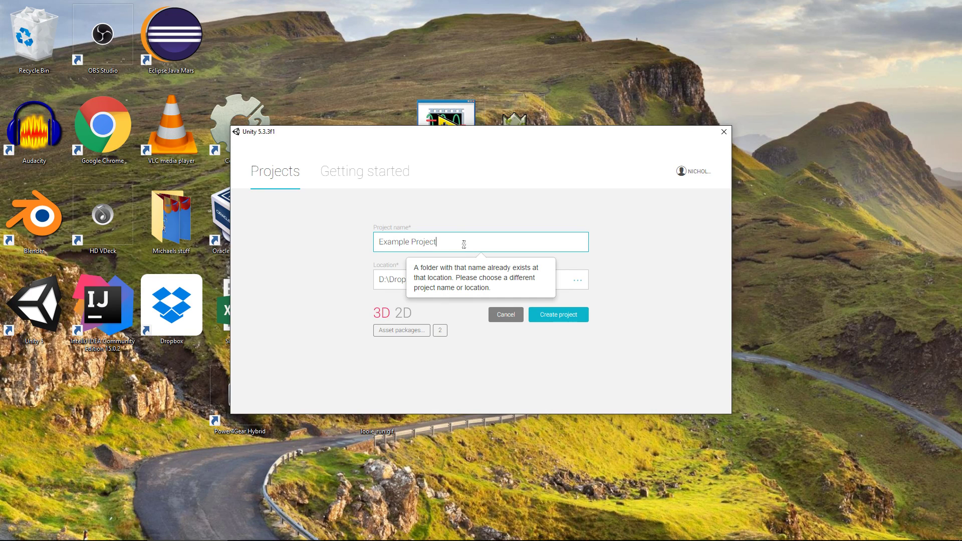
Step: Switch to File Explorer and delete the existing Example Project folder from Dropbox\Projects\Unity
{"action": "key", "text": "super+e"}
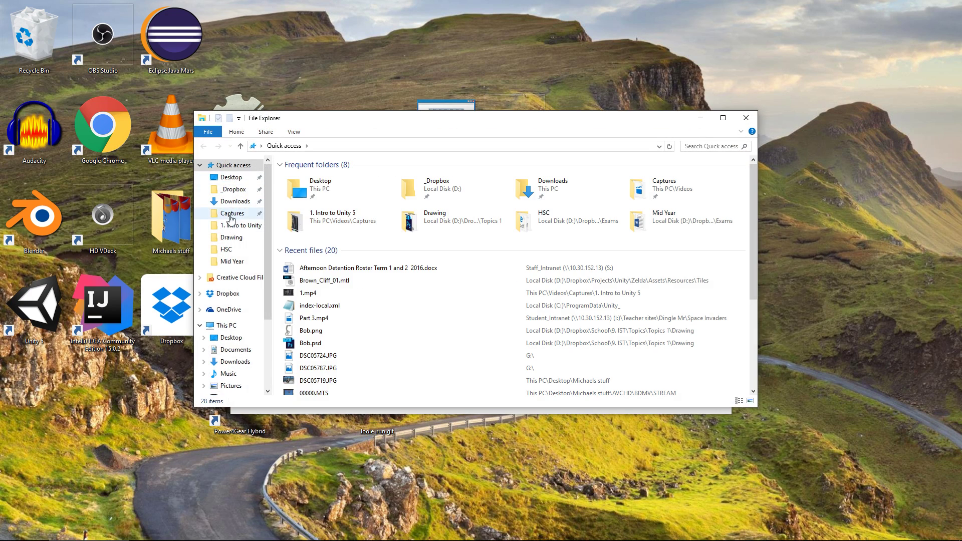
{"action": "left_click", "coordinate": [254, 295]}
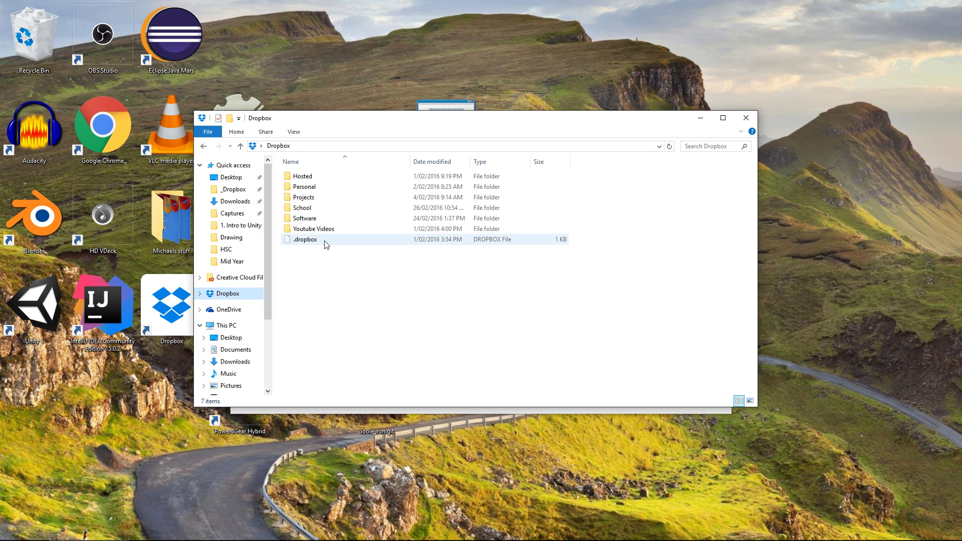
{"action": "double_click", "coordinate": [321, 202]}
{"action": "key", "text": "u"}
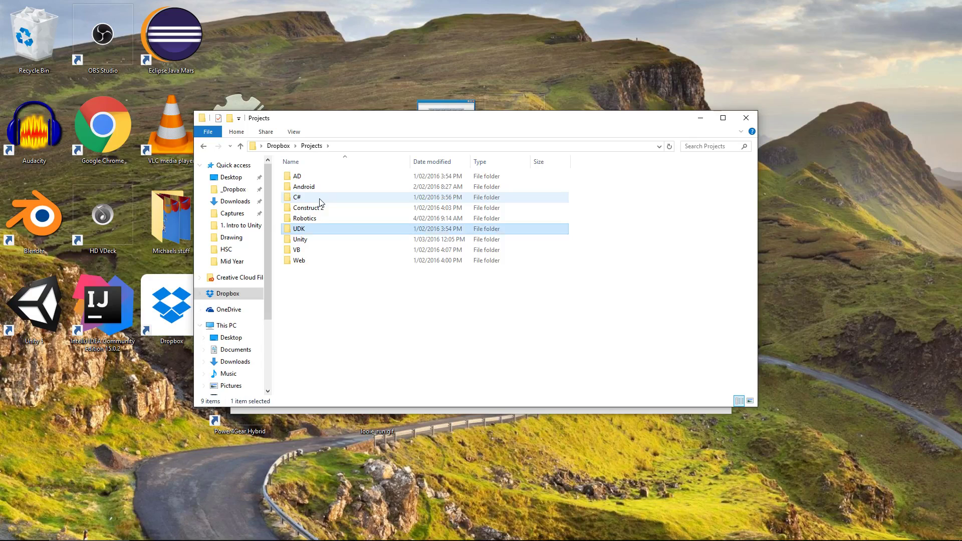
{"action": "key", "text": "Return"}
{"action": "key", "text": "e"}
{"action": "key", "text": "Delete"}
{"action": "key", "text": "Return"}
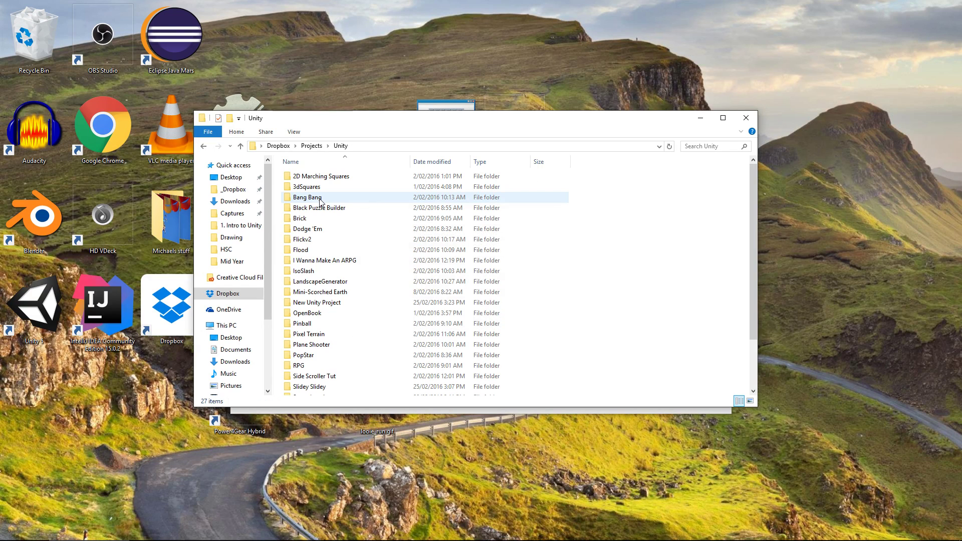
Step: Switch back to the Unity launcher and create the Example Project
{"action": "key", "text": "alt+Tab"}
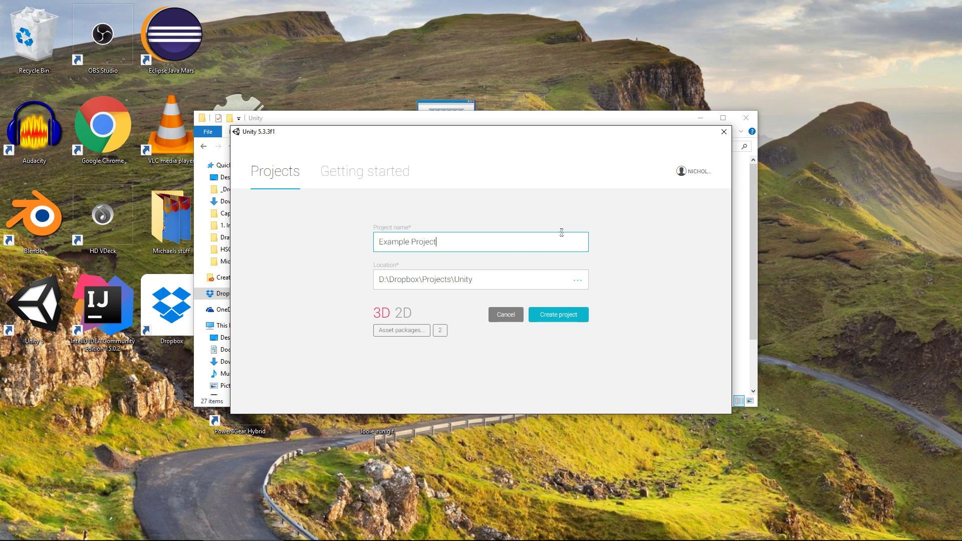
{"action": "left_click", "coordinate": [557, 316]}
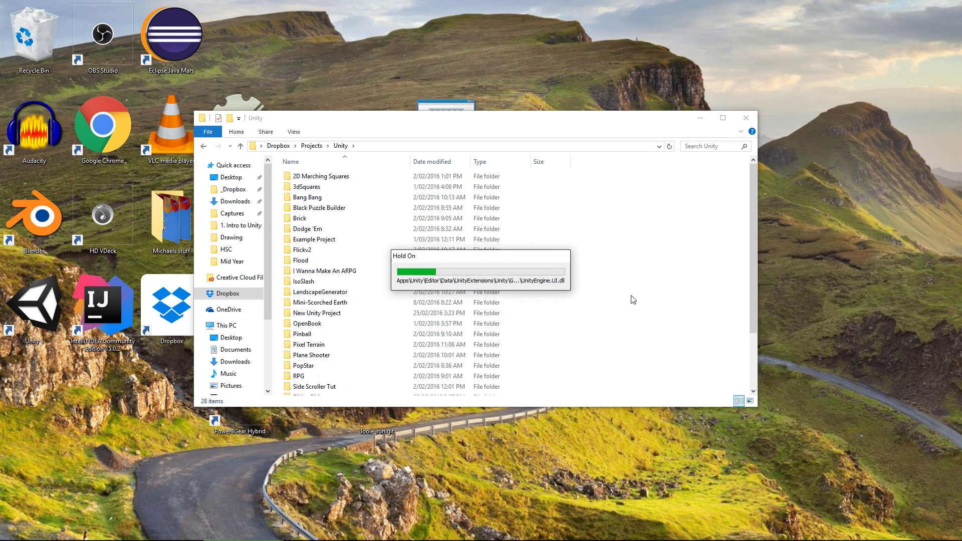
Step: Open the new Example Project folder in File Explorer and review its Library, ProjectSettings, Temp and Assets subfolders
{"action": "left_click", "coordinate": [340, 239]}
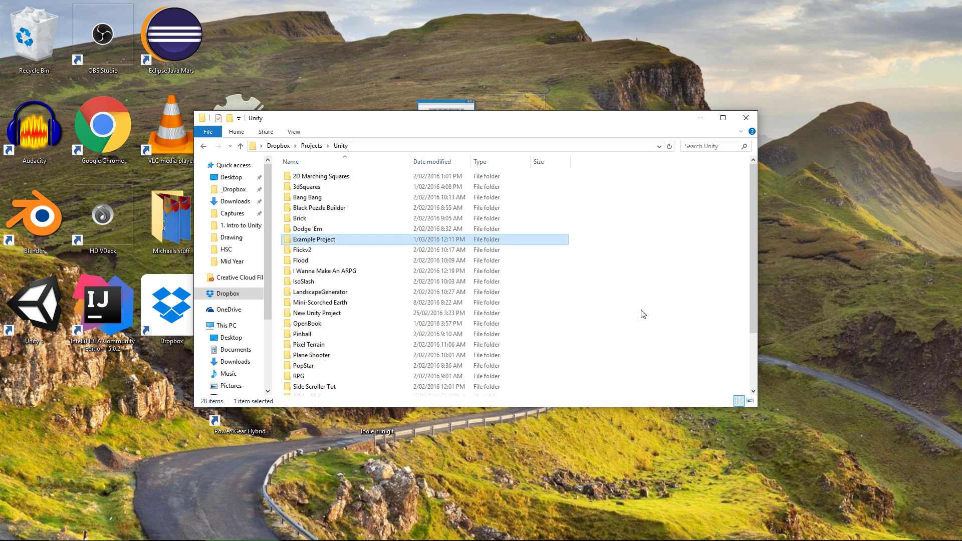
{"action": "key", "text": "Return"}
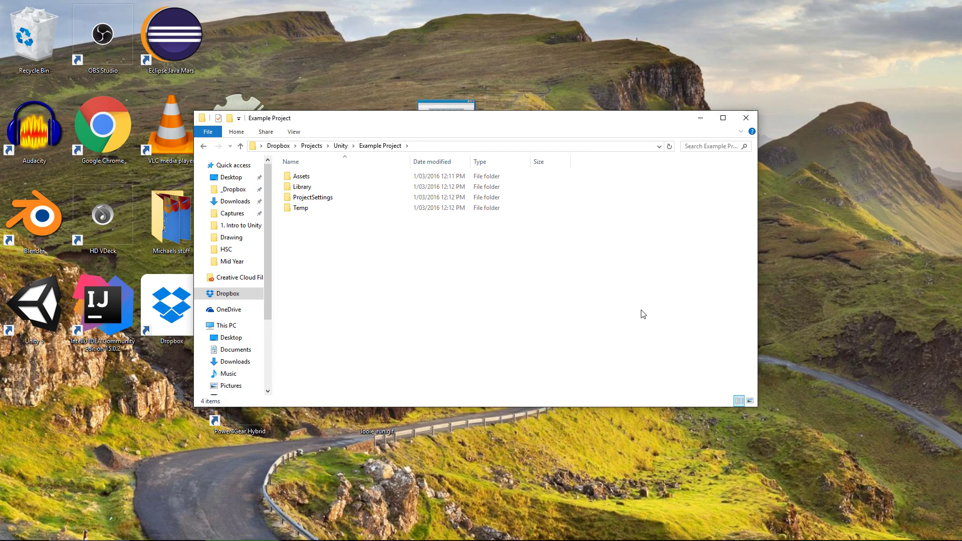
{"action": "left_click", "coordinate": [316, 188]}
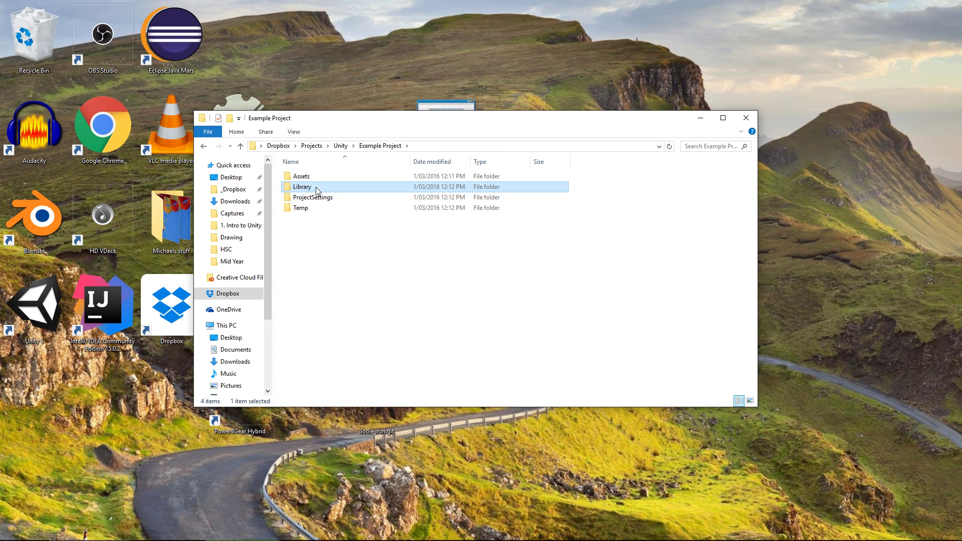
{"action": "left_click", "coordinate": [326, 199]}
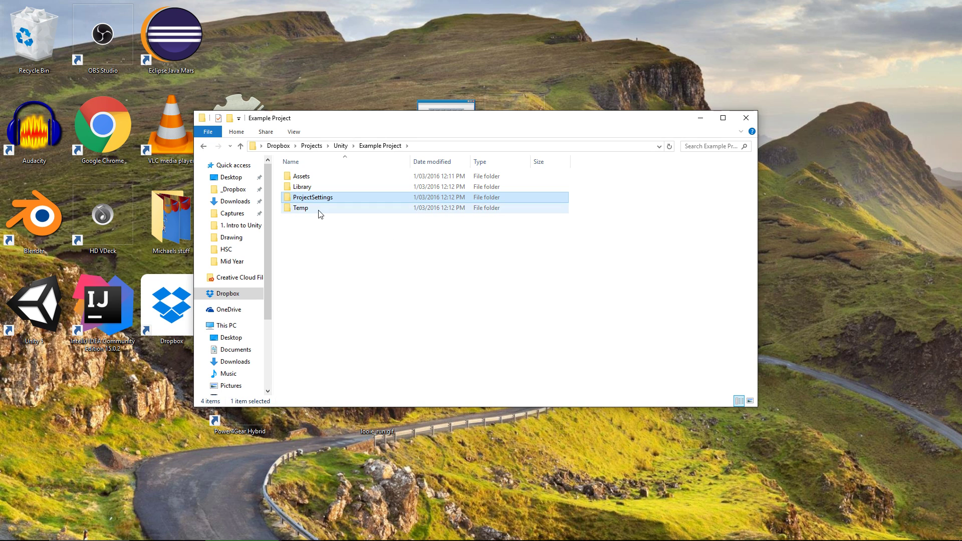
{"action": "left_click", "coordinate": [320, 210]}
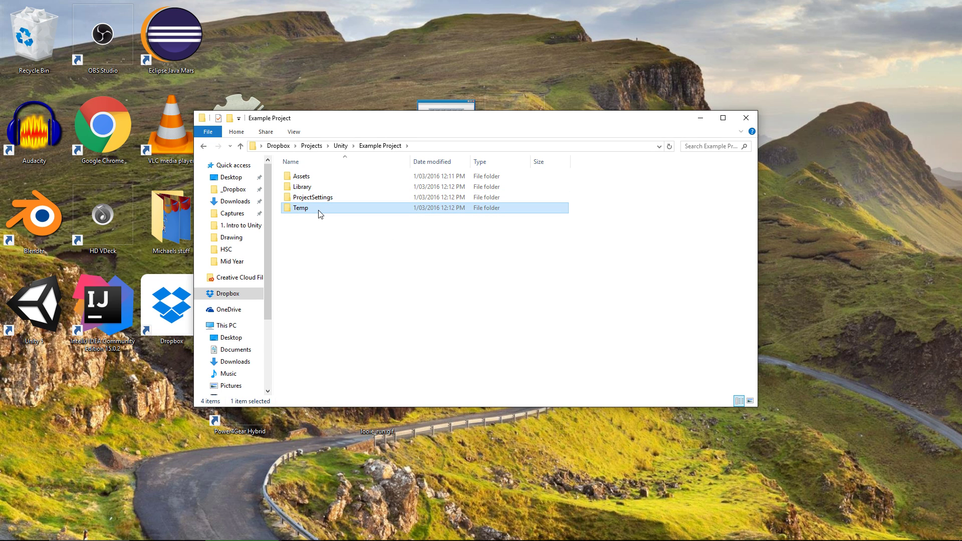
{"action": "left_click", "coordinate": [316, 177]}
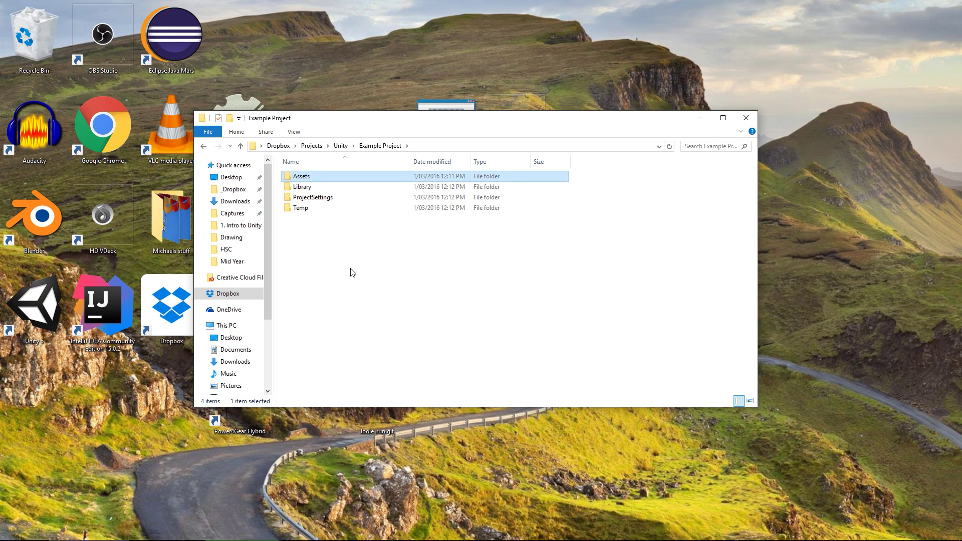
Step: Examine the contents of the Assets and Library folders, returning to the Example Project folder
{"action": "key", "text": "Return"}
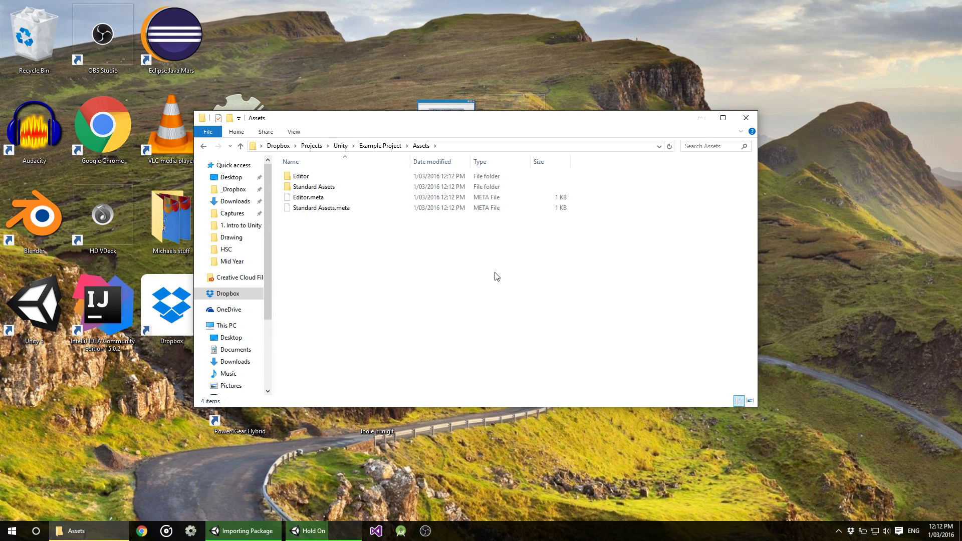
{"action": "key", "text": "BackSpace"}
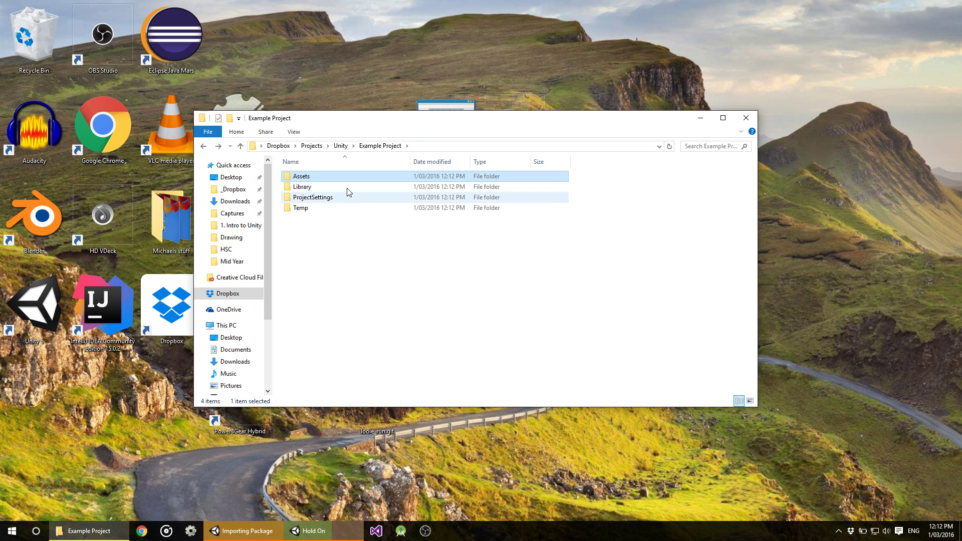
{"action": "double_click", "coordinate": [313, 186]}
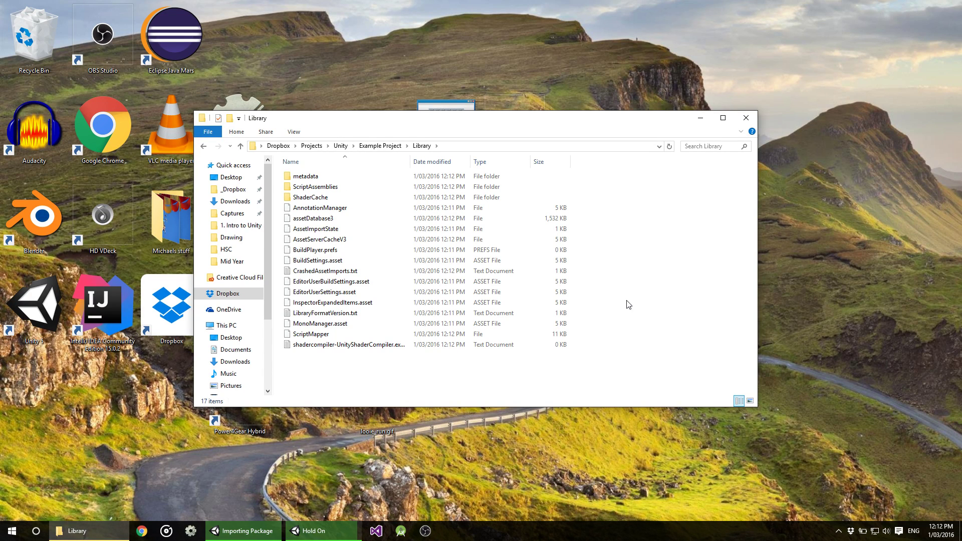
{"action": "left_click_drag", "start_coordinate": [601, 372], "coordinate": [346, 173]}
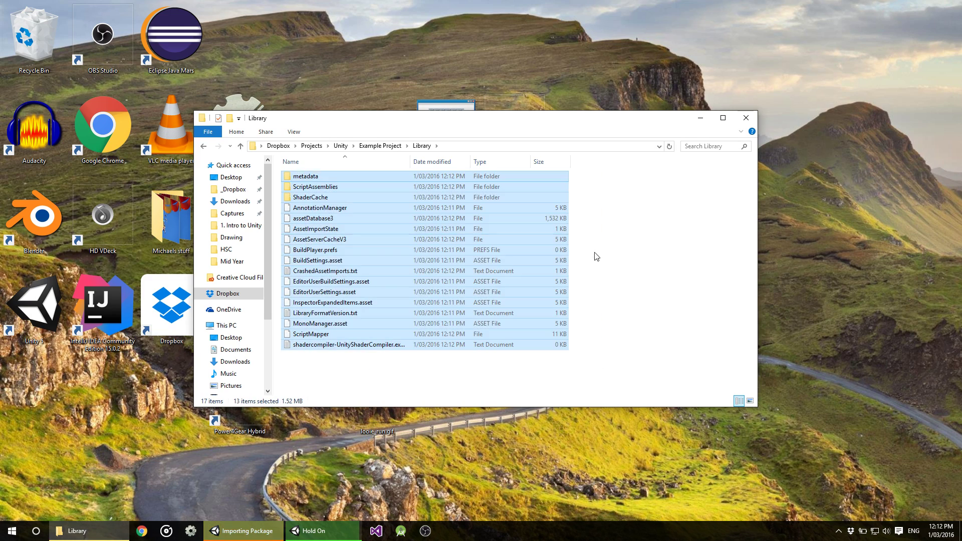
{"action": "left_click", "coordinate": [622, 255]}
{"action": "key", "text": "alt+Left"}
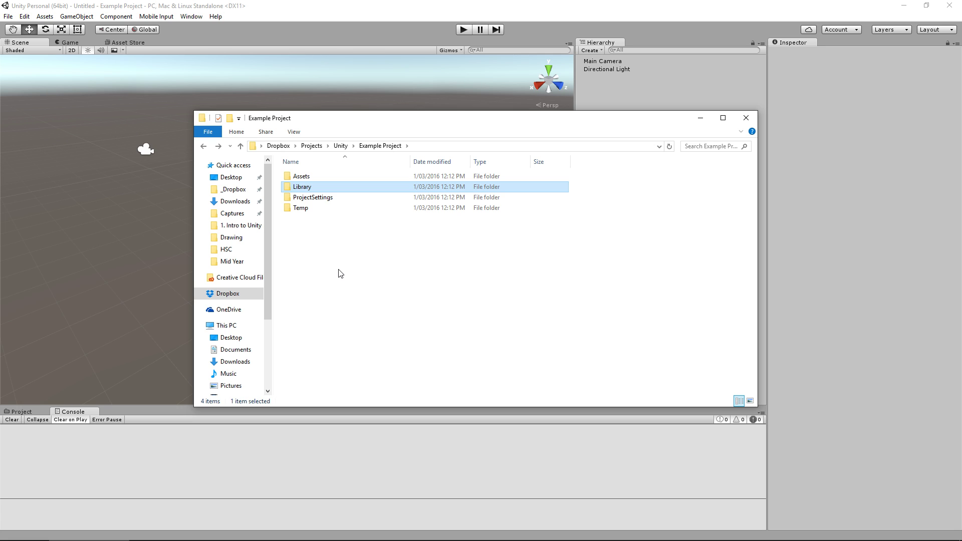
Step: Open the ProjectSettings folder, review its Physics2DSettings, GraphicsSettings and InputManager asset files, and return to the Example Project folder
{"action": "left_click", "coordinate": [337, 197]}
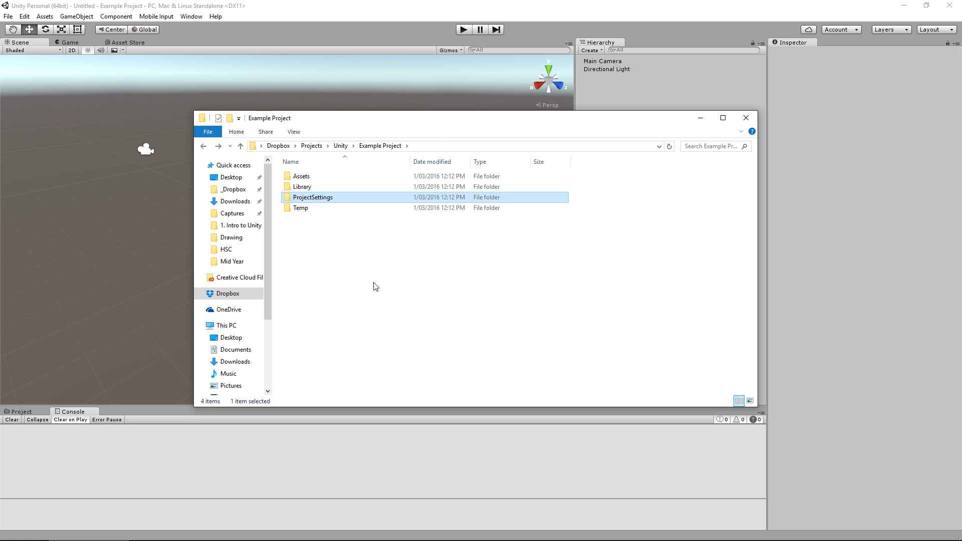
{"action": "key", "text": "Return"}
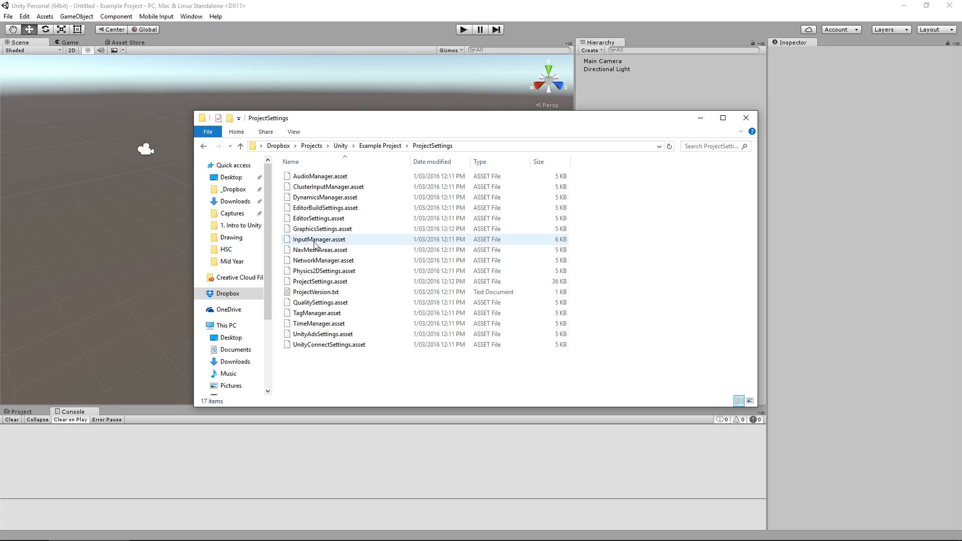
{"action": "left_click", "coordinate": [314, 271]}
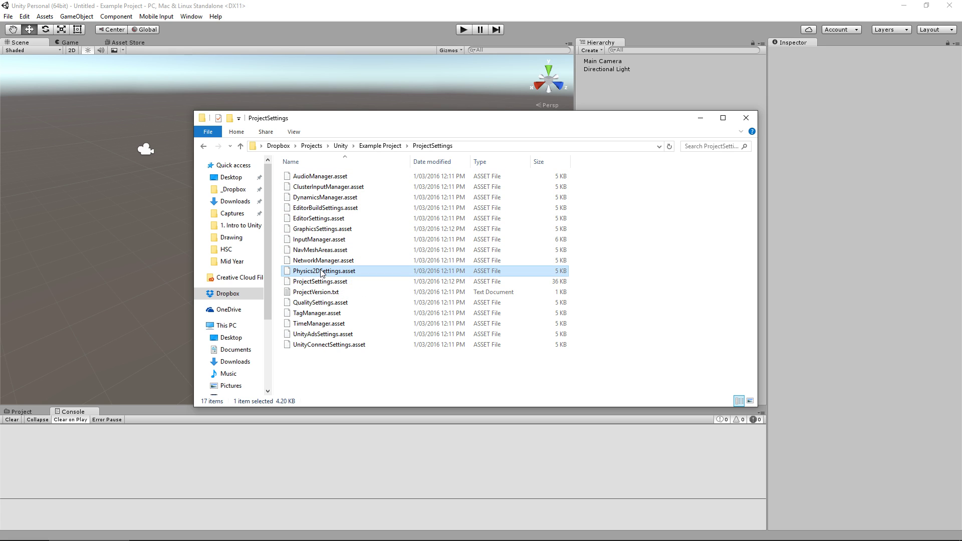
{"action": "left_click", "coordinate": [321, 229]}
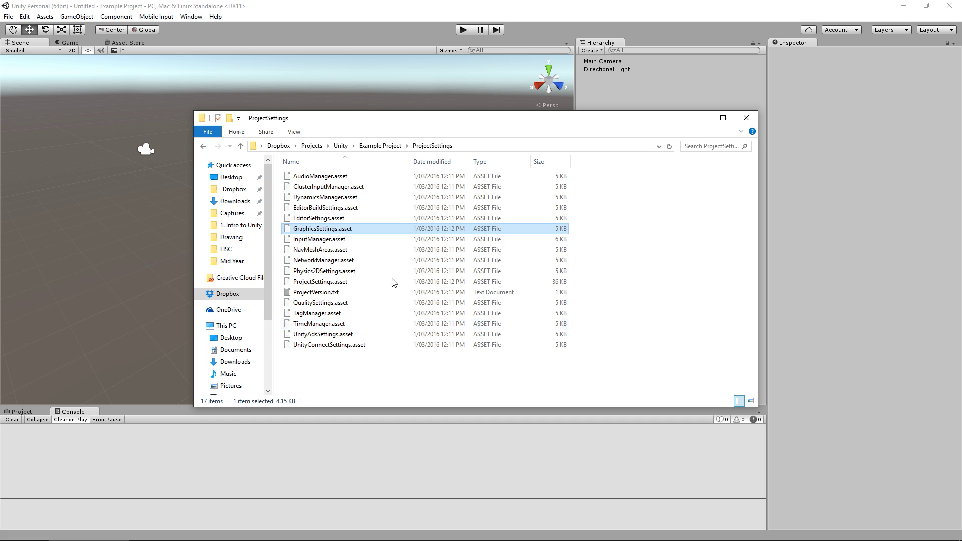
{"action": "left_click", "coordinate": [324, 240]}
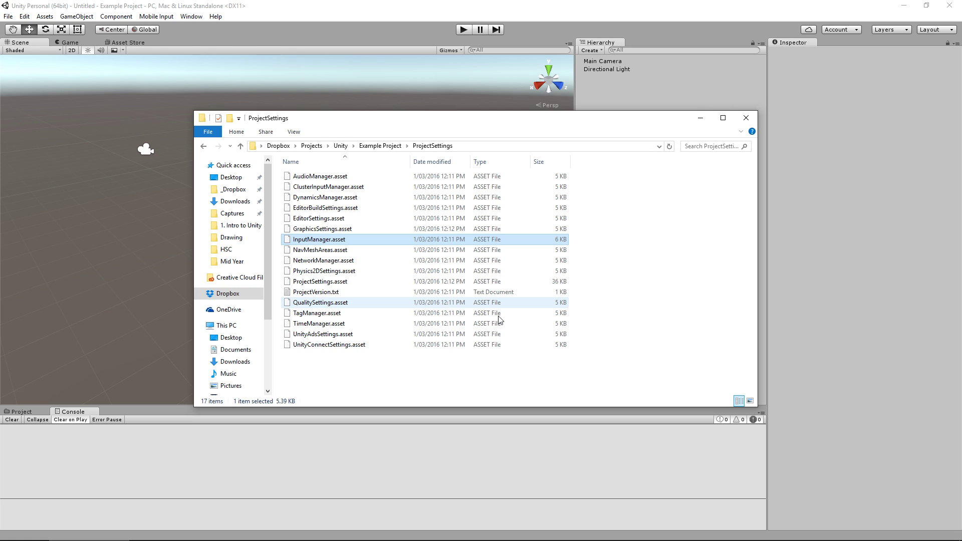
{"action": "left_click", "coordinate": [639, 334]}
{"action": "key", "text": "BackSpace"}
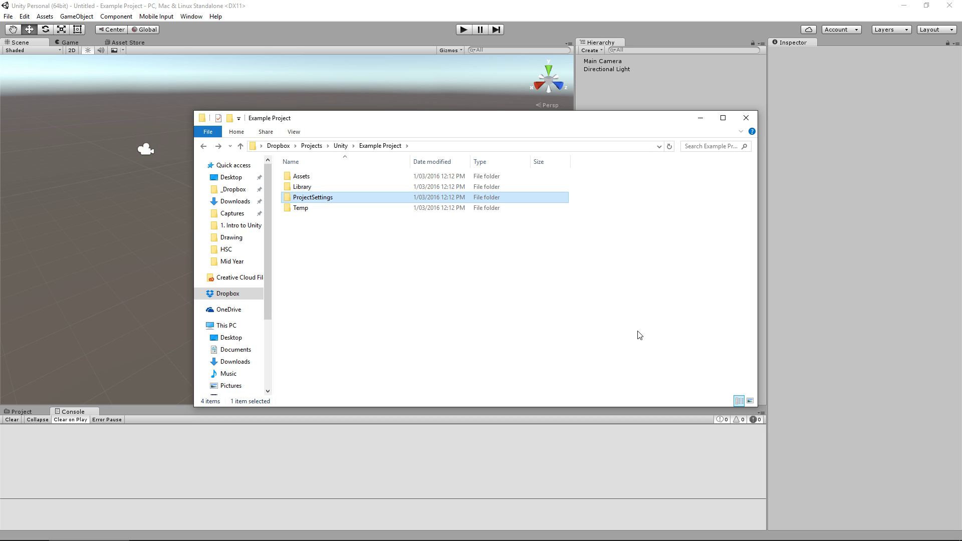
Step: Look inside the Temp folder and return to the Example Project folder
{"action": "key", "text": "Down"}
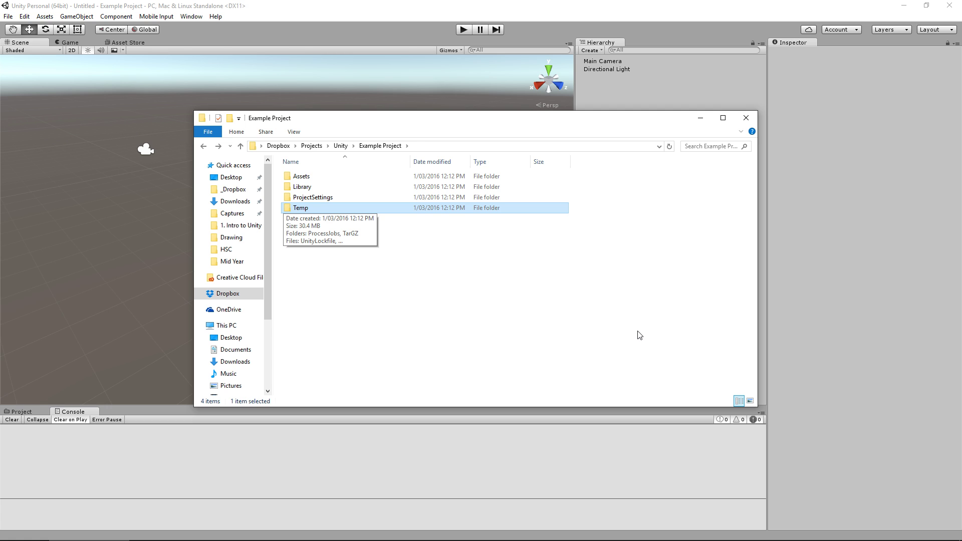
{"action": "key", "text": "Return"}
{"action": "key", "text": "BackSpace"}
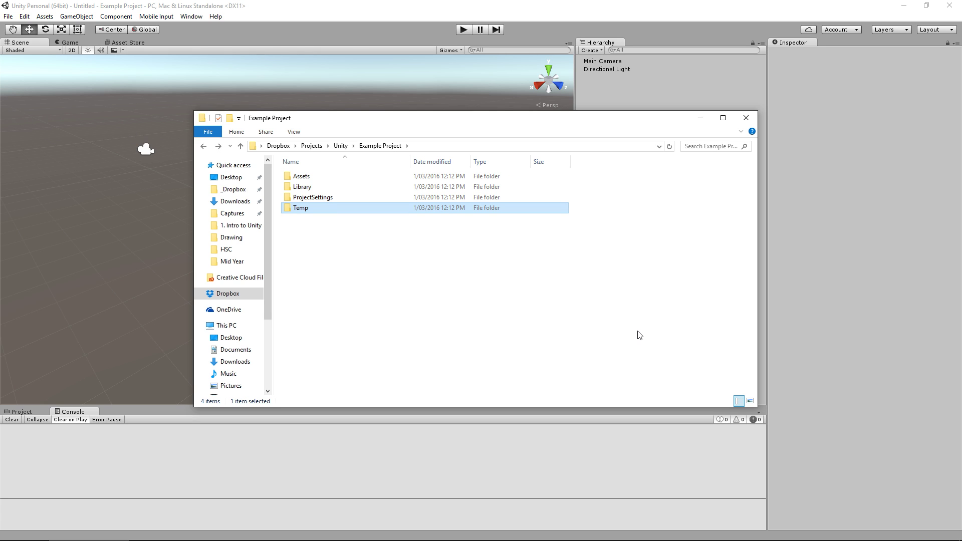
Step: Select the Assets and ProjectSettings folders together, and switch back to the Unity editor
{"action": "left_click_drag", "start_coordinate": [399, 279], "coordinate": [341, 168]}
{"action": "left_click", "coordinate": [319, 244]}
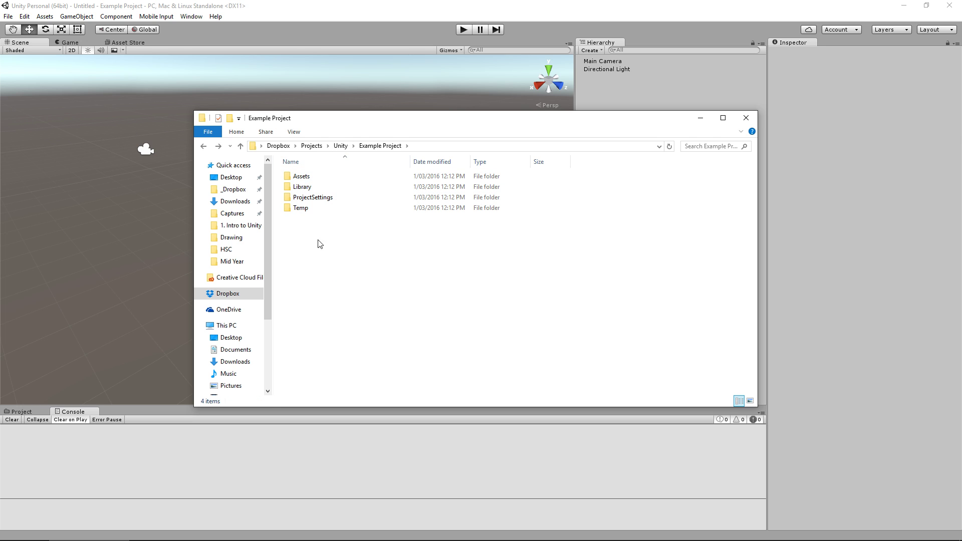
{"action": "left_click_drag", "start_coordinate": [280, 217], "coordinate": [489, 343]}
{"action": "left_click", "coordinate": [303, 176]}
{"action": "left_click", "coordinate": [316, 197], "text": "ctrl"}
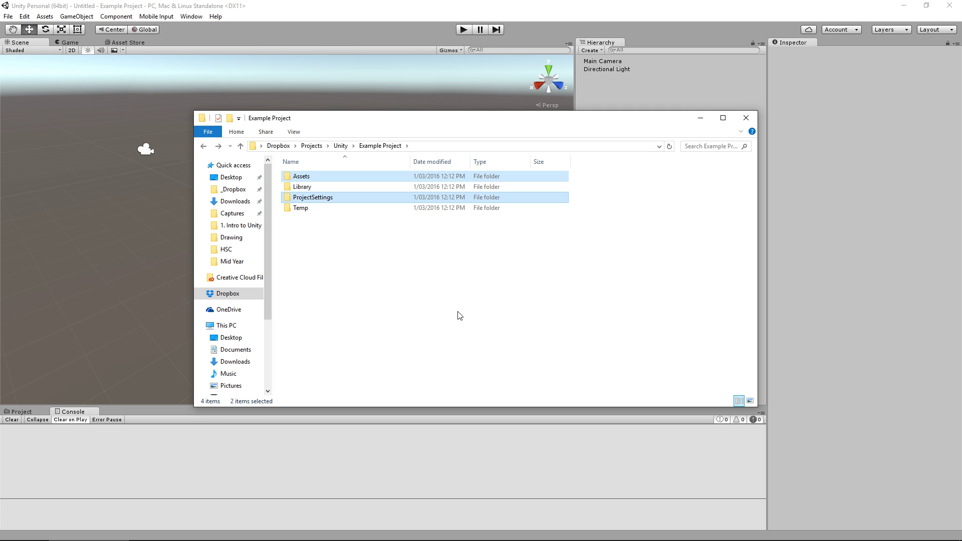
{"action": "left_click", "coordinate": [516, 17]}
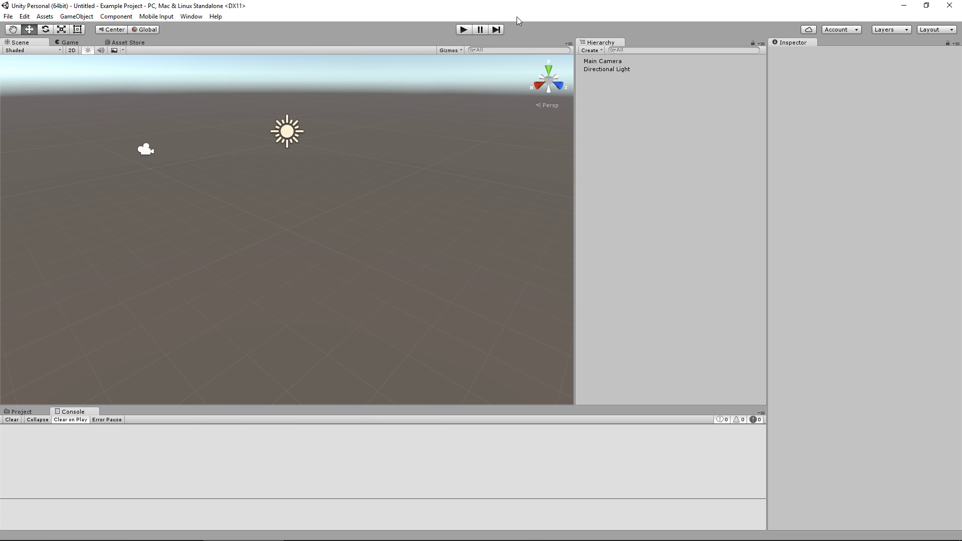